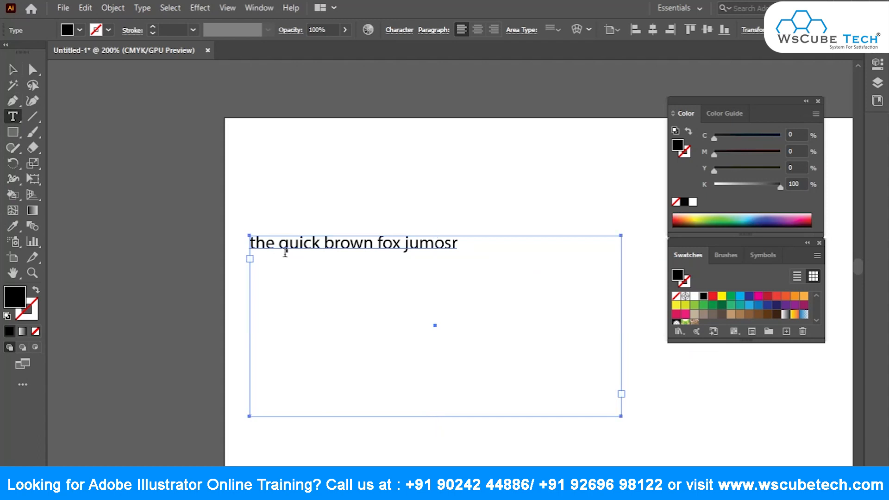
Step: Replace the text in the frame with "The quick brown fox jumps right over the lazy dog."
triple_click(322, 247)
type("The quick brown fox jumps right over t")
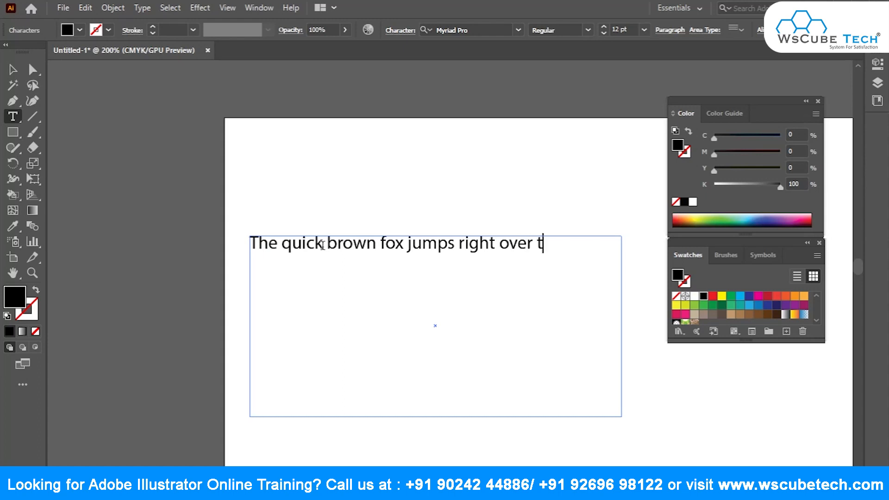
type("he lazy dog.")
Step: Increase the font size of the whole sentence to 22 pt
key("ctrl+a")
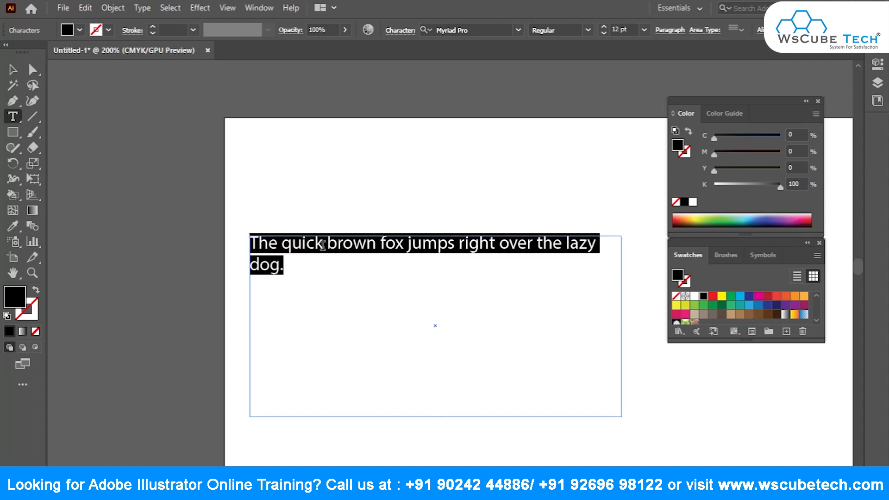
key("ctrl+shift+period")
key("ctrl+shift+period")
key("ctrl+shift+period")
key("ctrl+shift+period")
key("ctrl+shift+period")
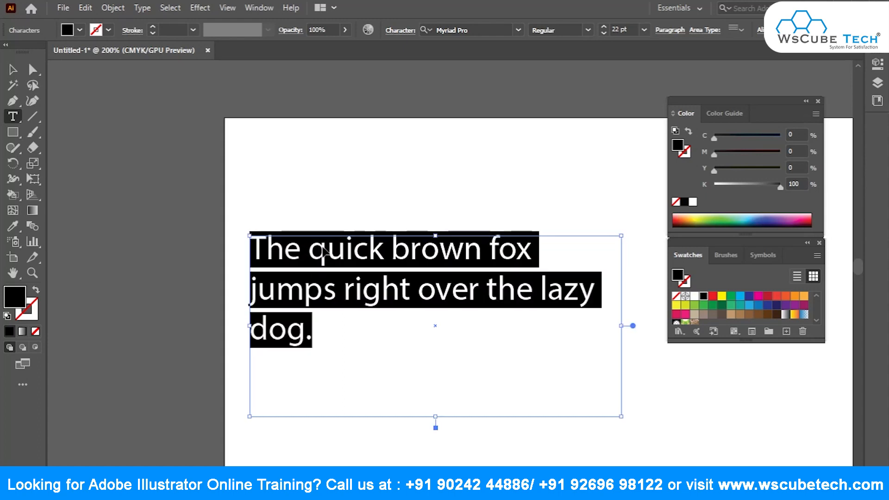
Step: Move the sentence's text frame up near the artboard's upper edge and shift the floating color controls slightly
key("Escape")
left_click_drag(301, 256, 315, 159)
mouse_move(782, 104)
left_mouse_down()
mouse_move(834, 131)
mouse_move(793, 116)
mouse_move(790, 97)
left_mouse_up()
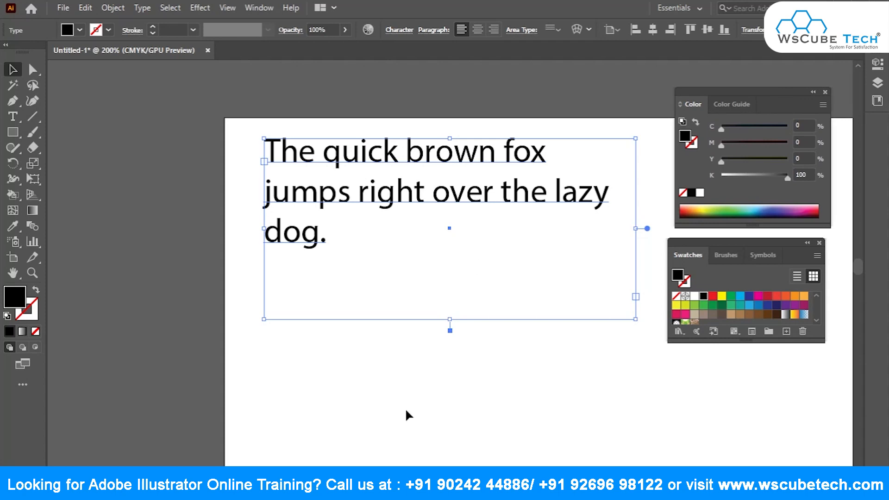
Step: Create a large area text frame with placeholder text below the sentence, spanning most of the artboard's width
key("ctrl+0")
left_click(13, 119)
left_click_drag(326, 157, 568, 416)
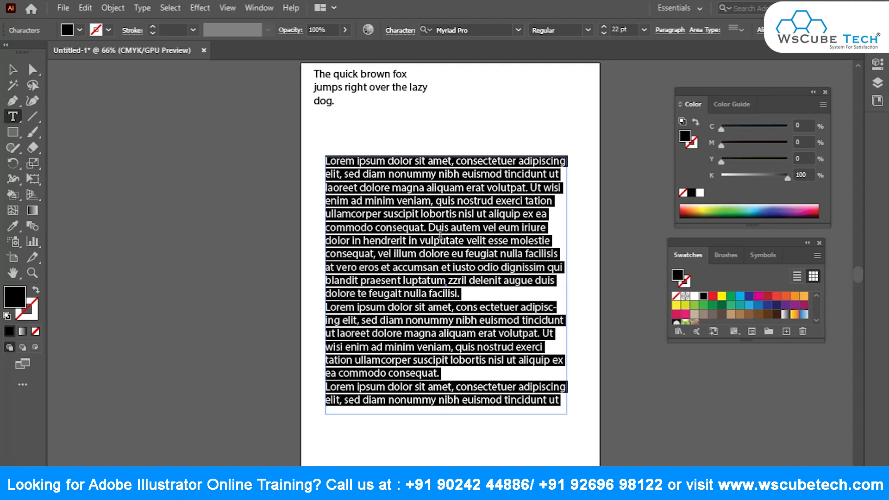
Step: Replace the placeholder text in the large frame with a copy of the fox sentence from the upper frame
left_click(340, 75)
key("ctrl+a")
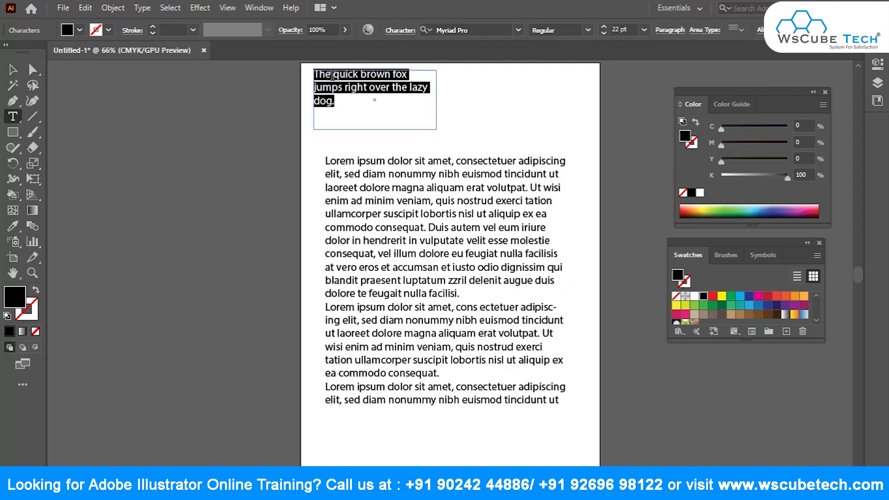
key("ctrl+c")
left_click(381, 206)
key("ctrl+a")
key("ctrl+v")
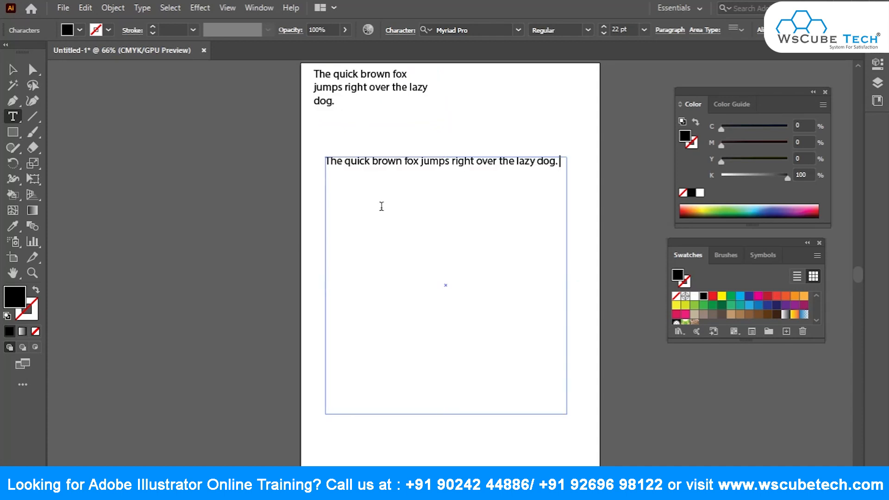
Step: Paste the fox sentence two more times in the large frame, each on its own line
key("Return")
key("ctrl+v")
key("Return")
key("ctrl+v")
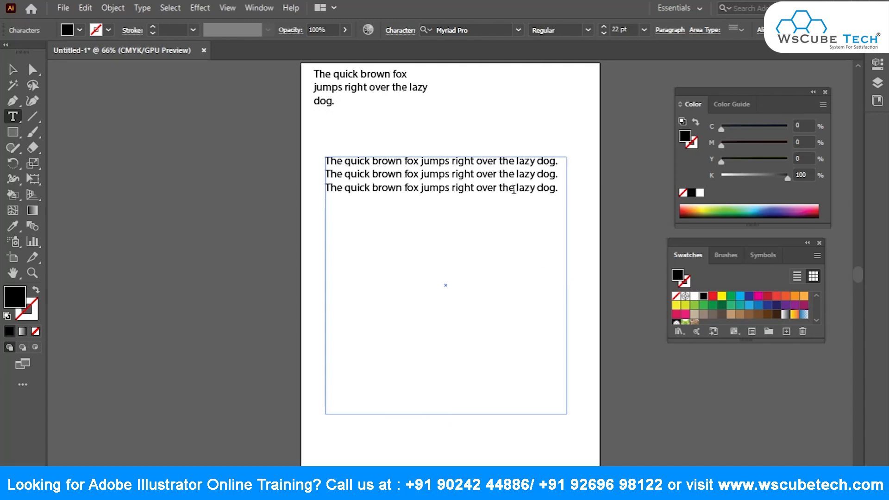
Step: Widen the large text frame to nearly the artboard's width and reposition it slightly lower on the page
key("Escape")
left_click_drag(364, 182, 330, 162)
left_click_drag(532, 267, 572, 266)
left_click_drag(459, 174, 482, 204)
Step: Copy all the text in the large frame and paste it repeatedly at the end to build longer paragraphs
left_click(13, 116)
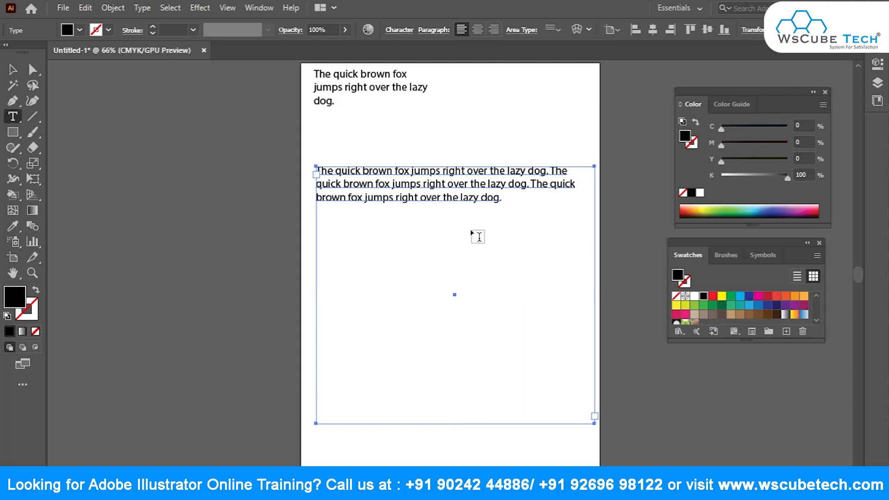
left_click(453, 187)
key("ctrl+a")
key("ctrl+c")
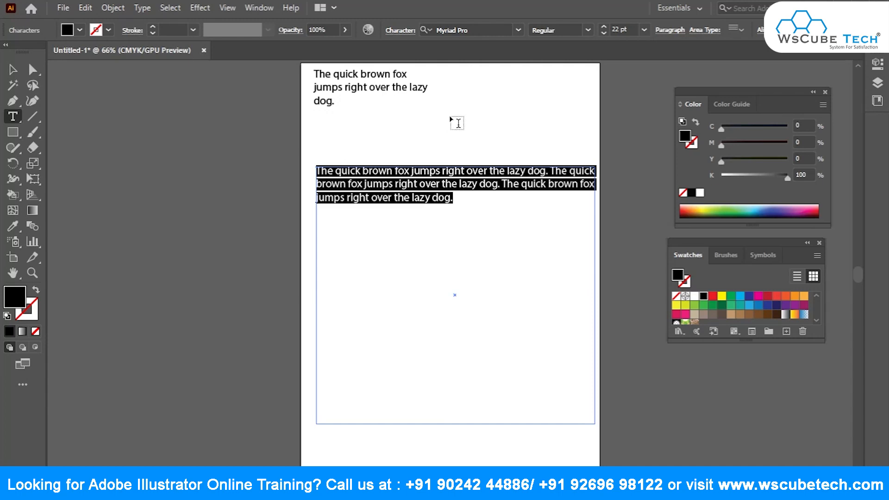
key("ctrl+shift+a")
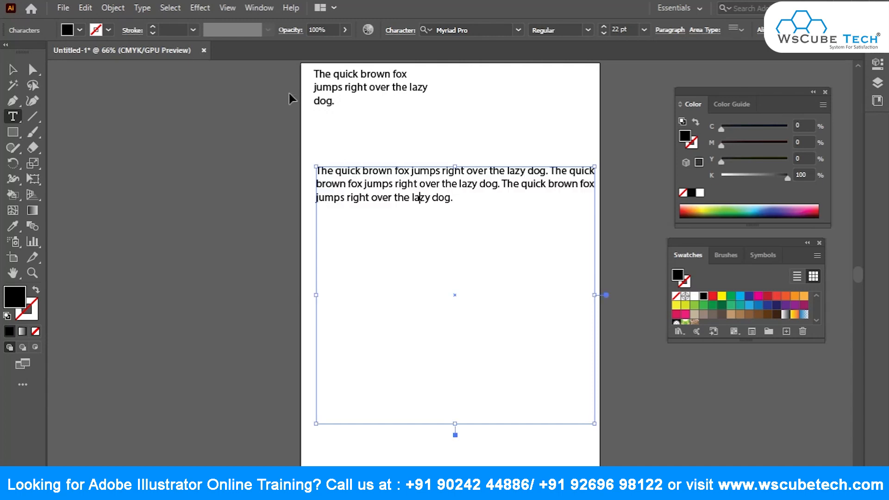
key("ctrl+End")
key("ctrl+v")
key("ctrl+v")
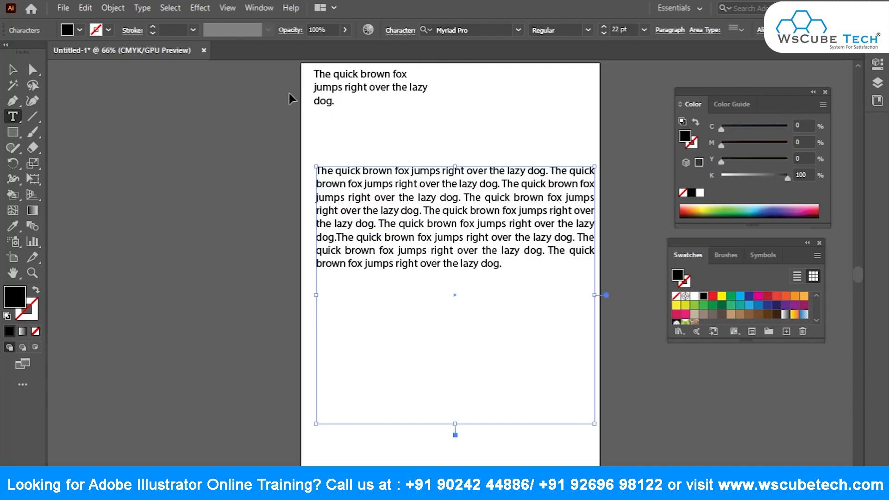
key("ctrl+v")
key("ctrl+v")
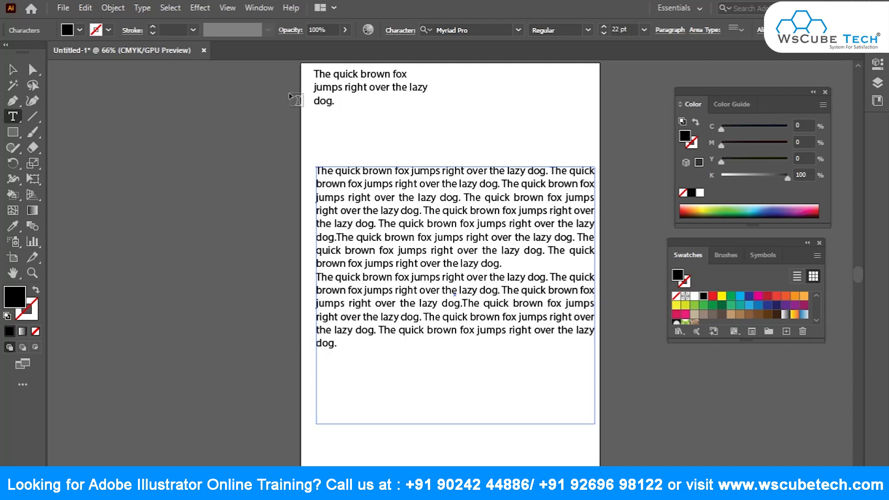
triple_click(355, 347)
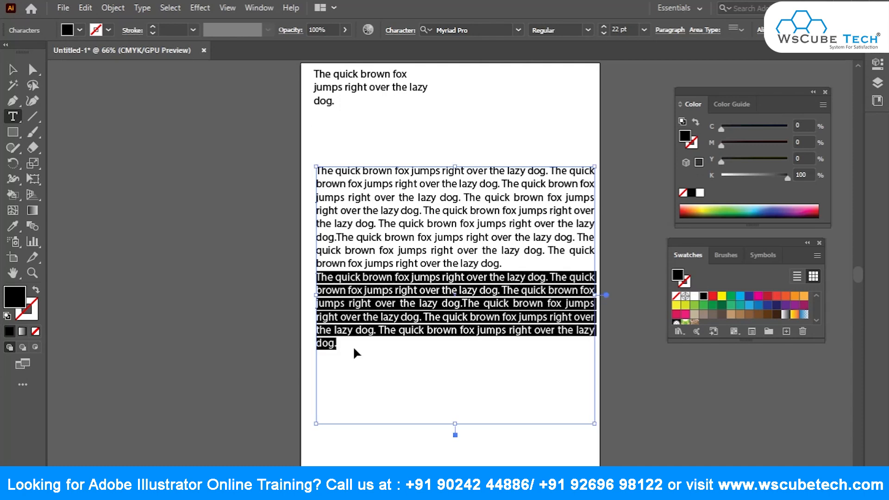
key("ctrl+a")
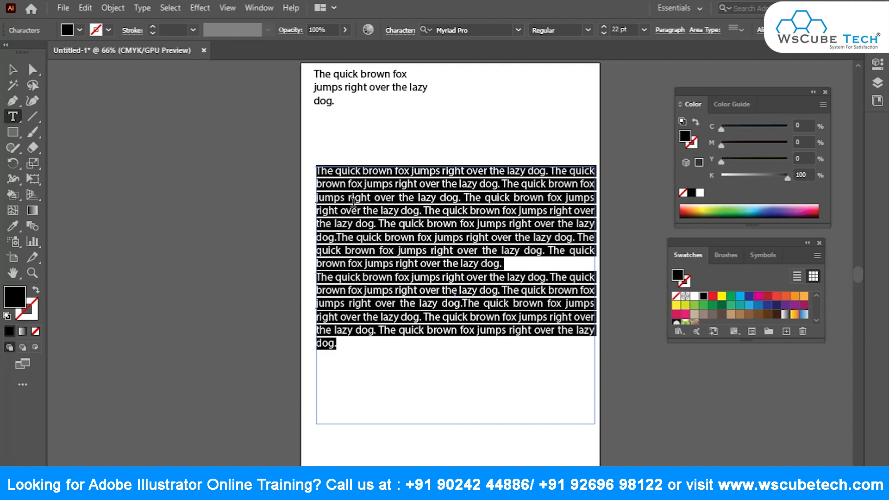
left_click(327, 173)
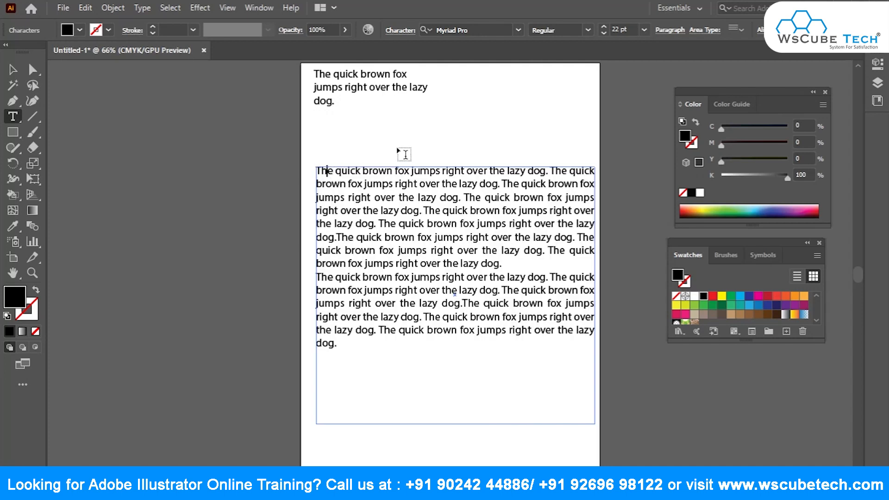
left_click(13, 118)
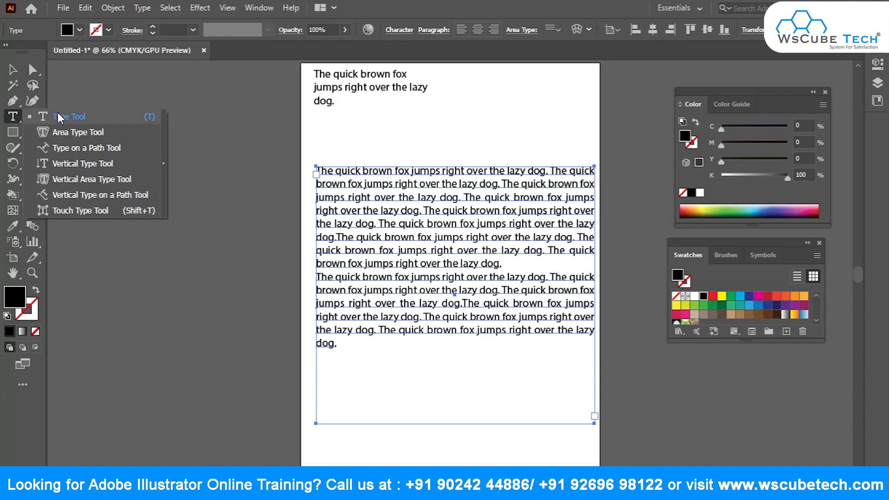
left_click(56, 115)
Step: Make Area Type the current type tool, and shrink the fox paragraph frame and move it off the artboard onto the pasteboard
left_click(18, 116)
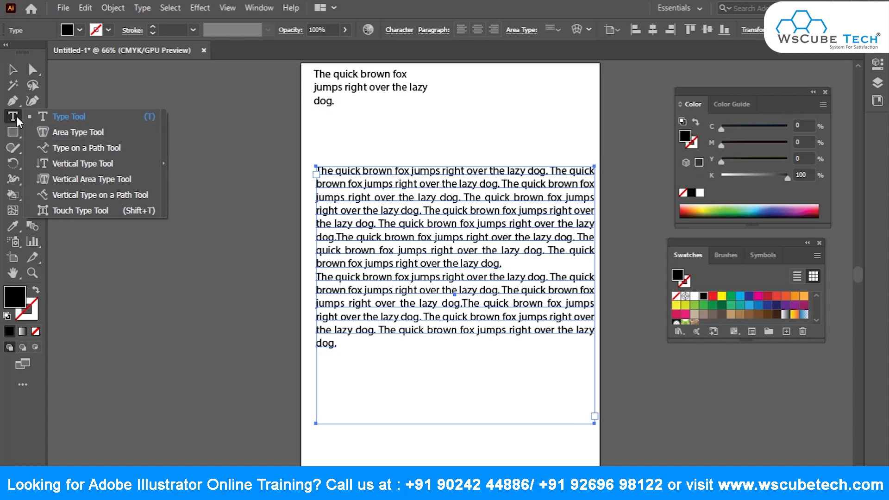
left_click(74, 132)
left_click(13, 70)
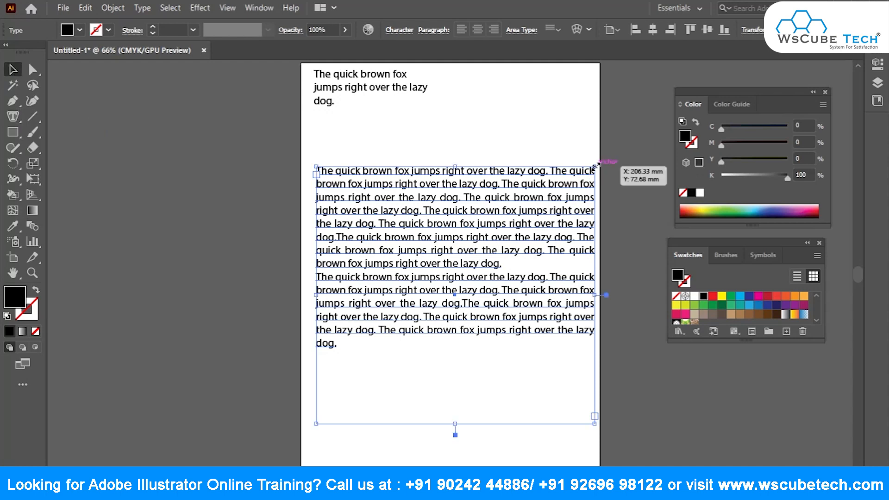
left_click_drag(595, 166, 477, 277)
left_click_drag(412, 324, 204, 167)
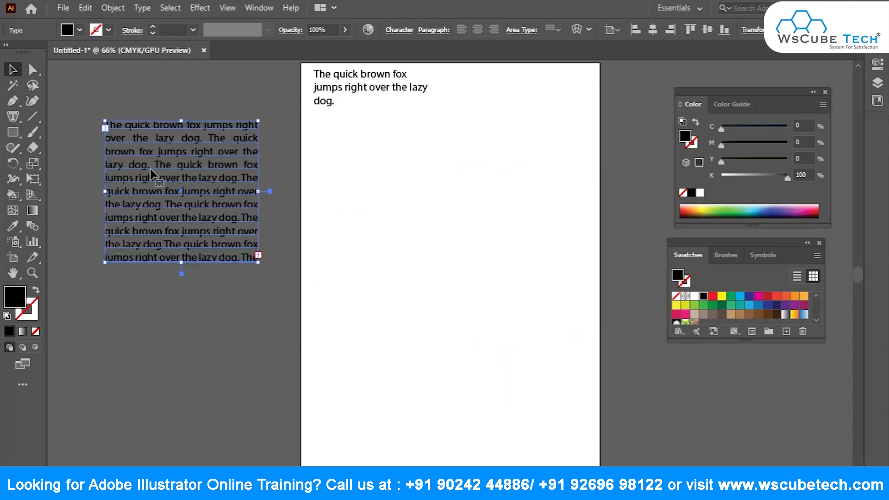
Step: Paint a large wavy closed outline on the artboard with the Paintbrush and fill it with placeholder text using Area Type
left_click(31, 133)
mouse_move(354, 185)
left_mouse_down()
mouse_move(383, 147)
mouse_move(532, 150)
mouse_move(538, 265)
mouse_move(461, 419)
mouse_move(360, 444)
mouse_move(364, 292)
mouse_move(317, 195)
mouse_move(356, 176)
left_mouse_up()
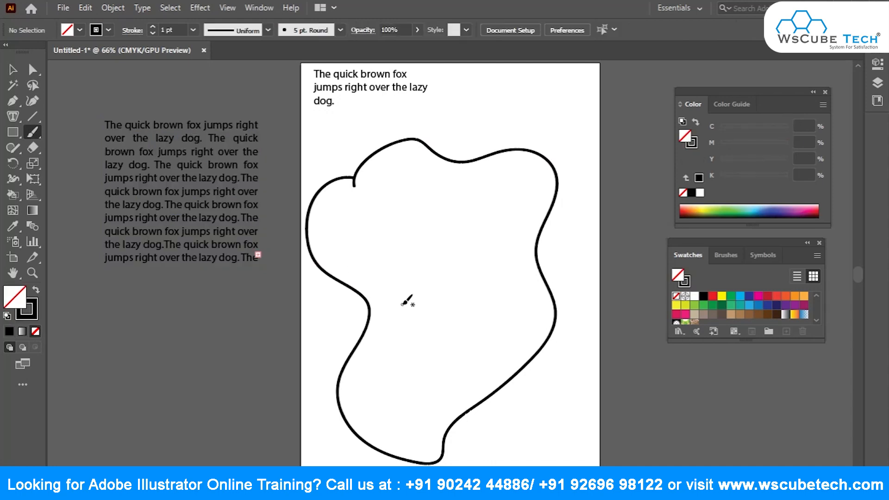
left_click(14, 117)
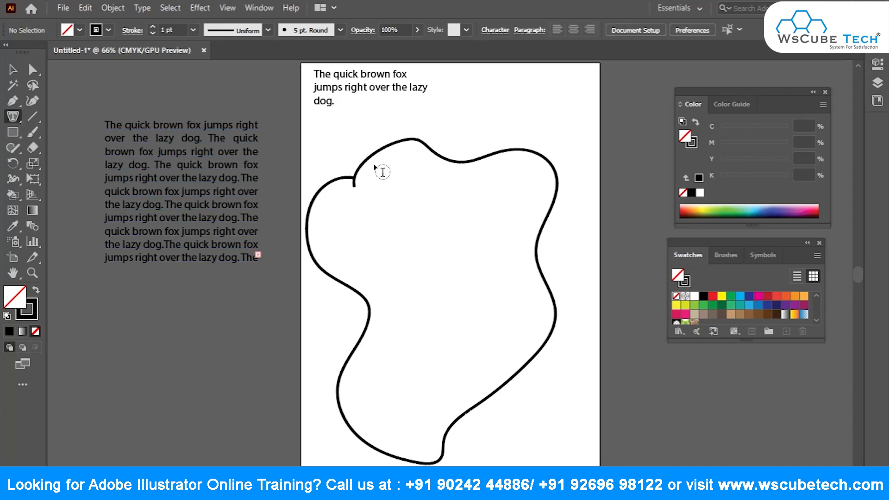
left_click(365, 176)
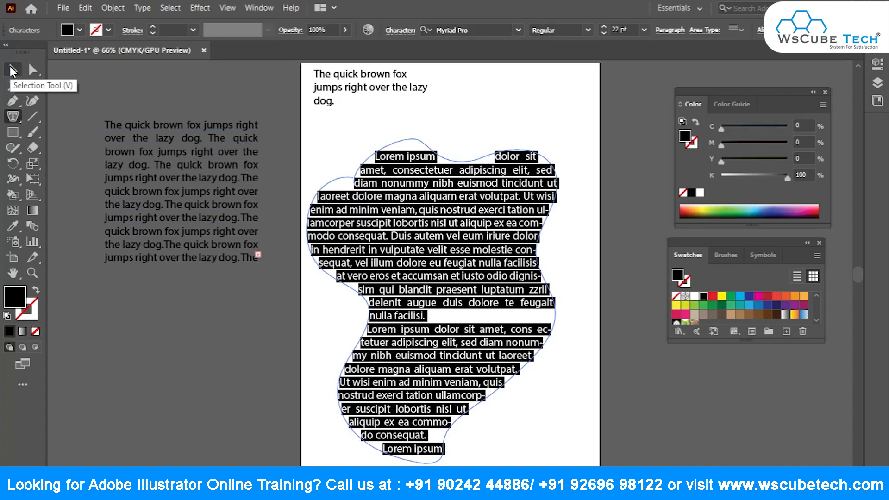
Step: Move the wavy text shape slightly up on the artboard and deselect it
left_click(13, 71)
left_click_drag(412, 223, 421, 196)
left_click(281, 321)
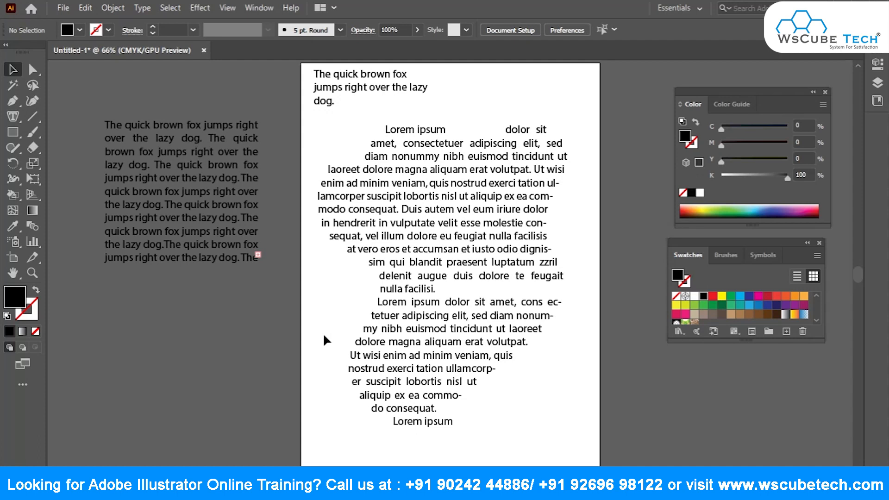
Step: Move the wavy text shape off the artboard, below the fox paragraph on the pasteboard
left_click(17, 114)
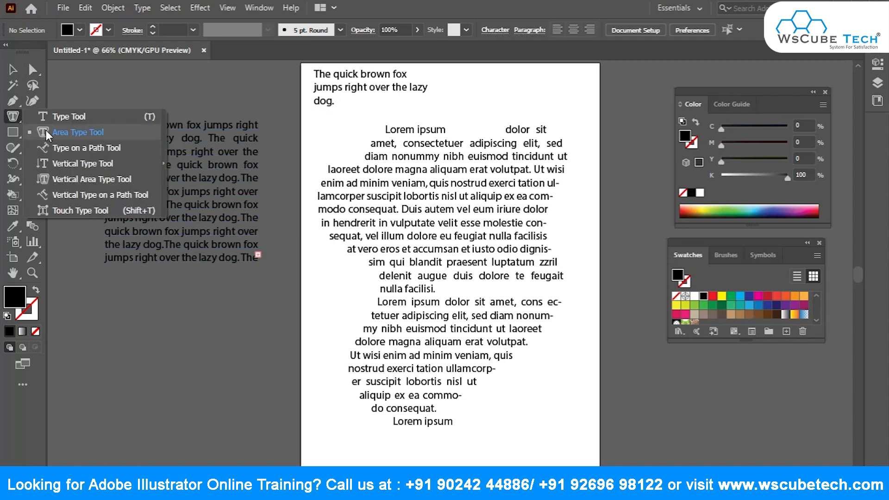
key("v")
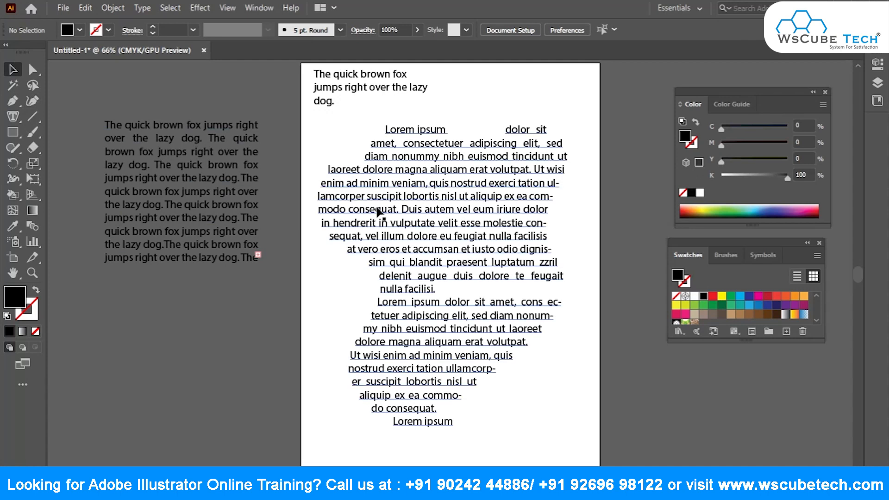
left_click(472, 138)
left_click_drag(471, 138, 196, 337)
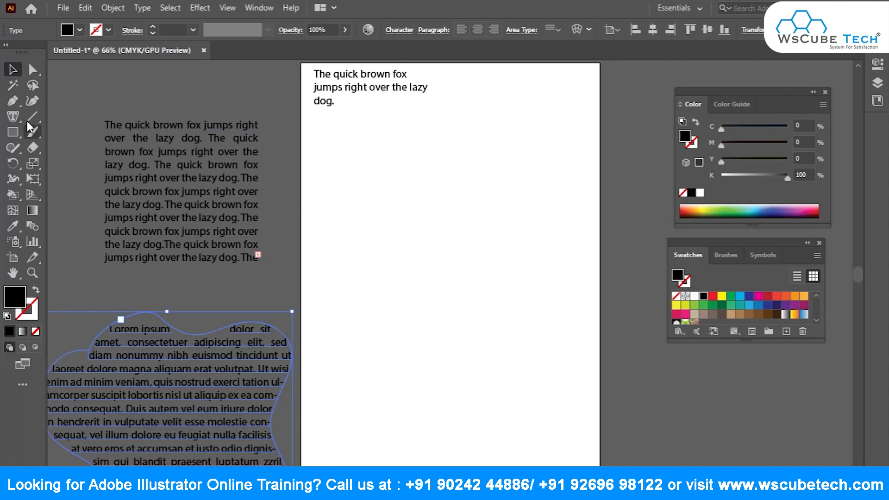
Step: Draw an open curved three-point path on the artboard with the Pen tool and swap its fill and stroke
left_click(13, 100)
left_click(332, 144)
left_click_drag(583, 338, 570, 454)
left_click(419, 393)
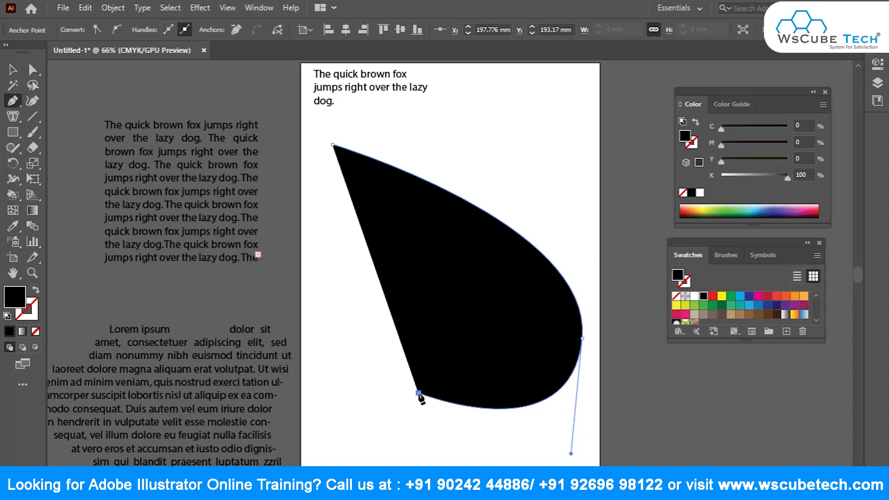
key("v")
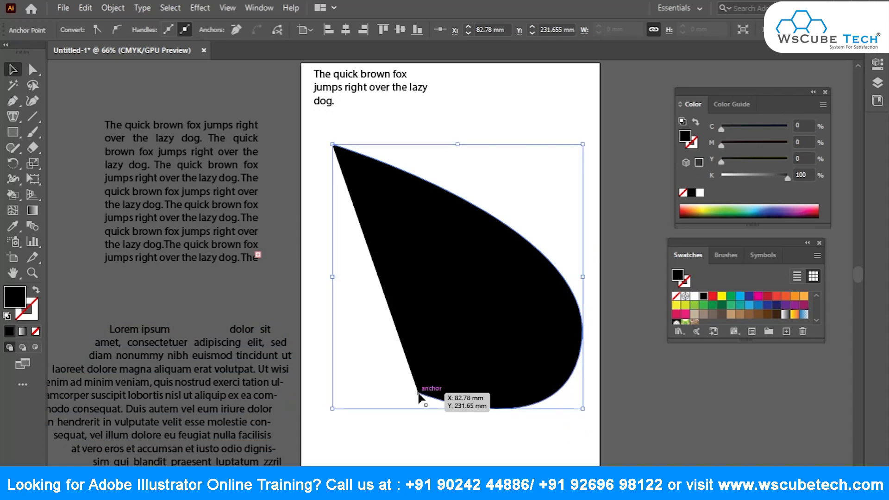
left_click(35, 290)
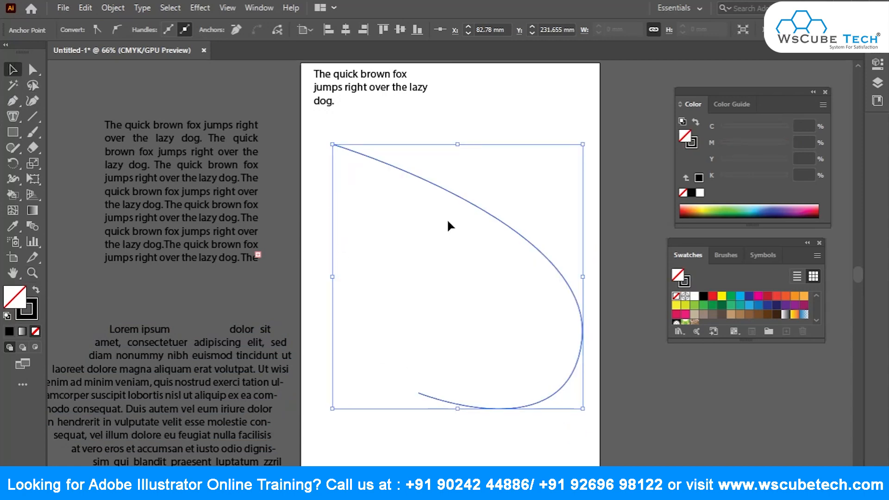
Step: Add placeholder text along the curved path with Type on a Path and move it up on the artboard
left_click(18, 121)
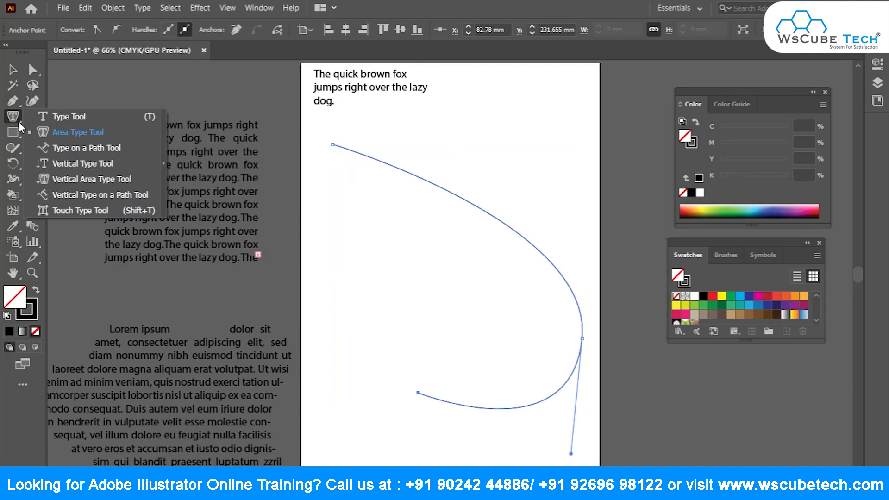
left_click(54, 147)
left_click(346, 146)
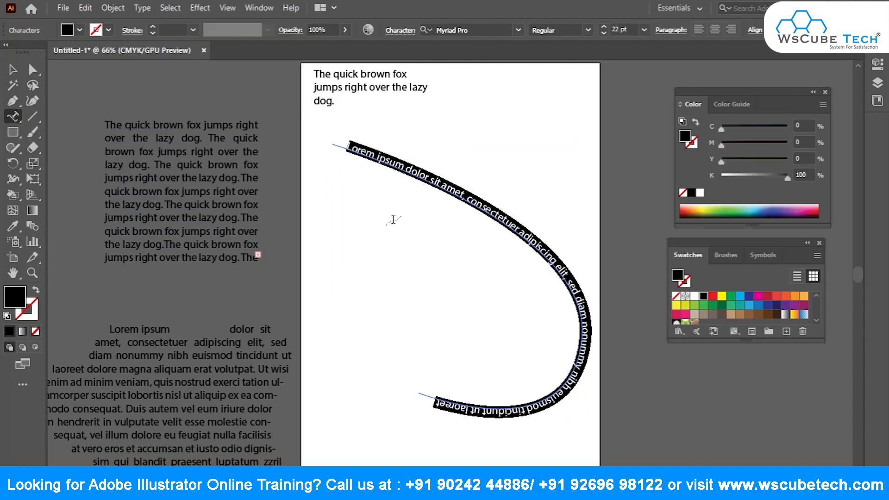
key("Escape")
left_click_drag(510, 262, 504, 229)
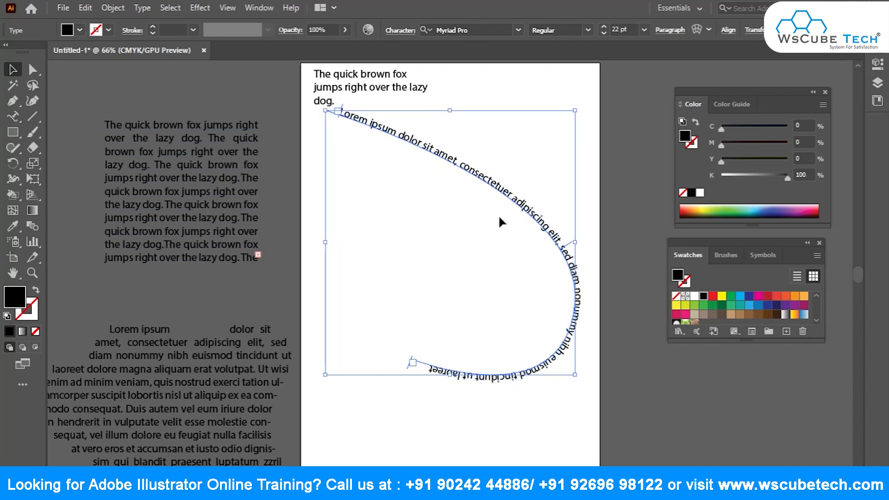
Step: Add vertical point text reading "the quick brown" along the artboard's left side with the Vertical Type tool
left_click(14, 118)
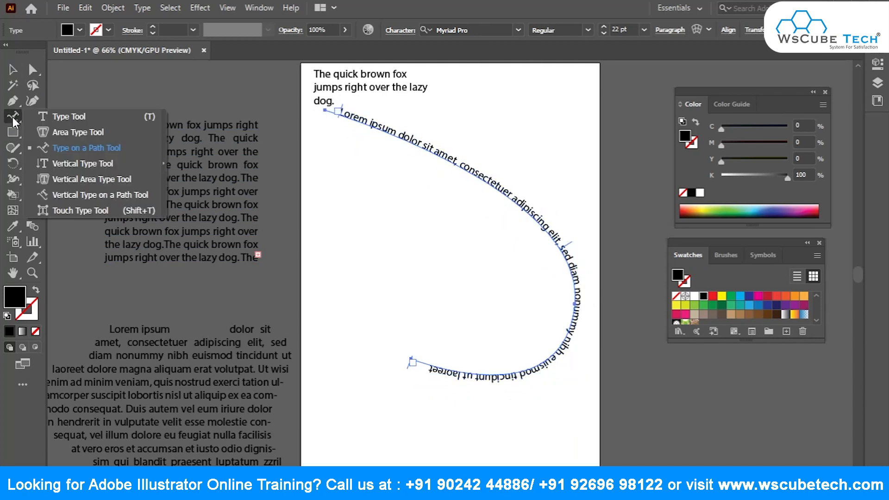
left_click(64, 165)
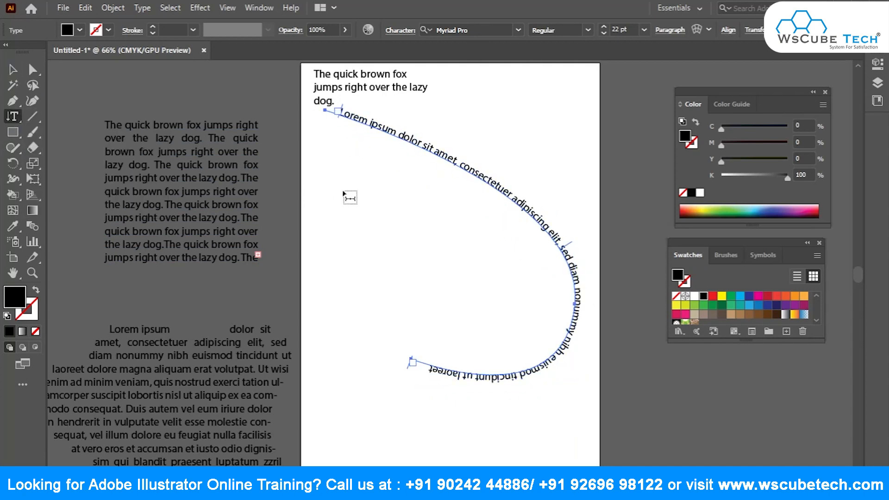
left_click(329, 169)
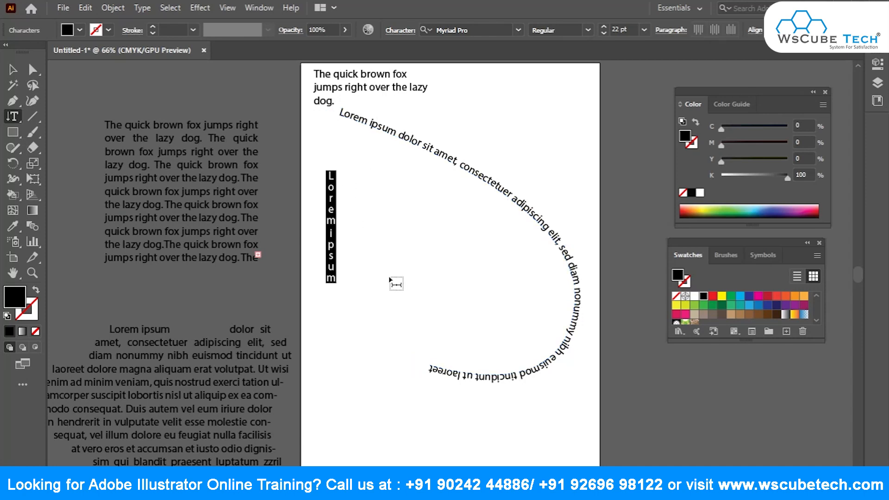
type("t")
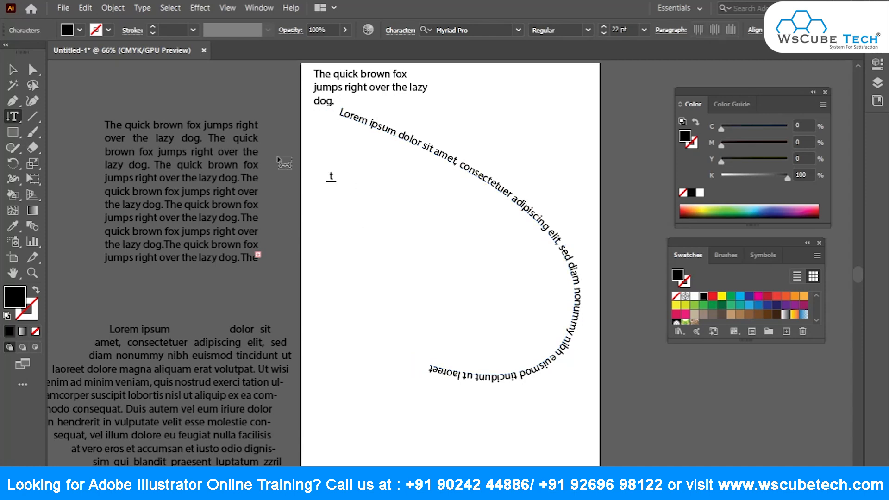
type("he quick brown f")
key("BackSpace")
left_click(12, 117)
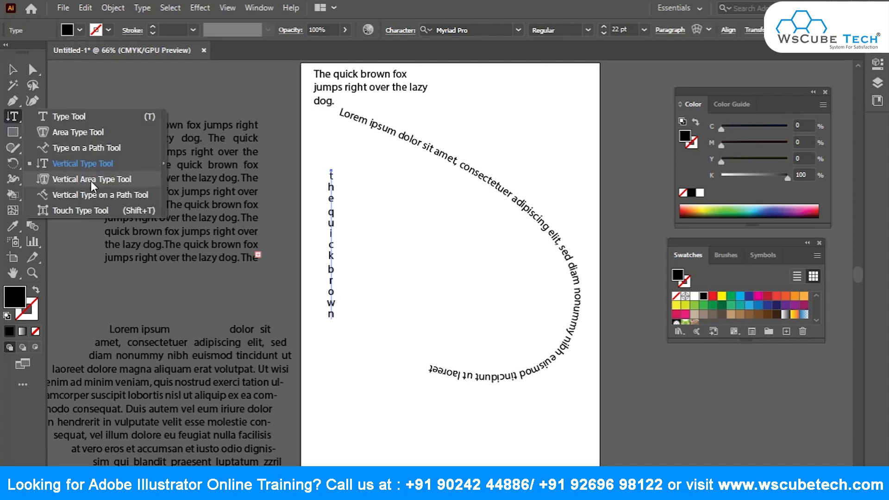
left_click(13, 70)
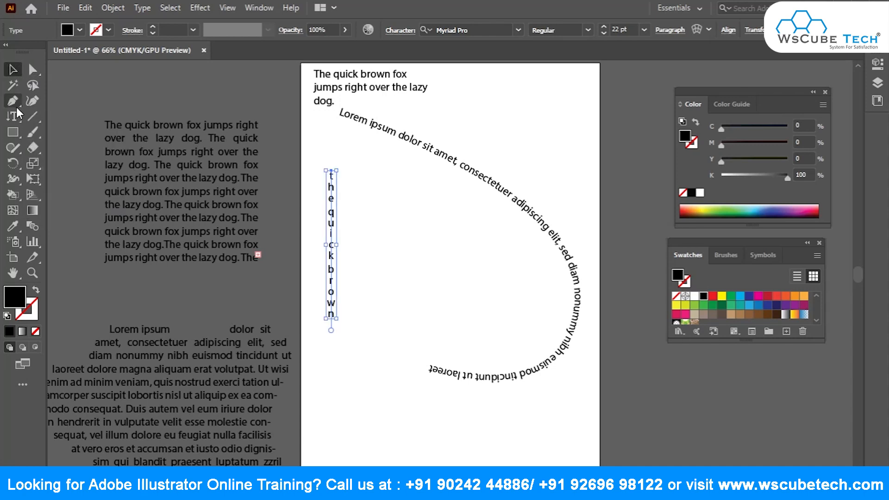
Step: Draw a closed wavy freeform shape with the Paintbrush across the lower artboard and fill it with vertical placeholder text using Vertical Area Type
left_click(33, 132)
mouse_move(370, 308)
left_mouse_down()
mouse_move(535, 313)
mouse_move(594, 332)
mouse_move(548, 371)
mouse_move(414, 377)
mouse_move(365, 332)
mouse_move(369, 307)
left_mouse_up()
left_click_drag(15, 118, 57, 173)
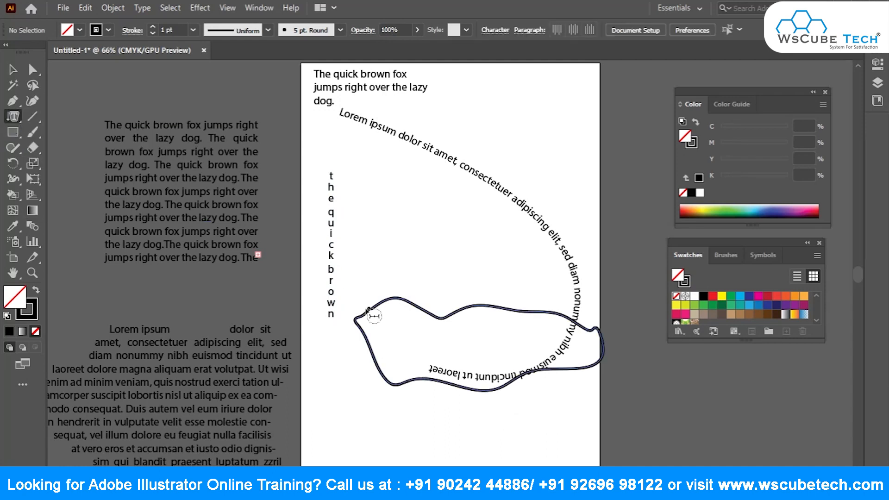
left_click(374, 315)
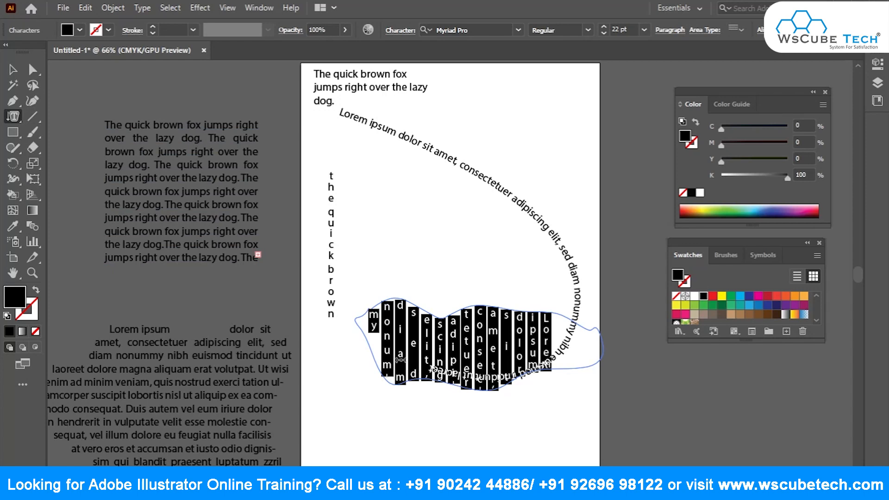
left_click_drag(21, 115, 15, 114)
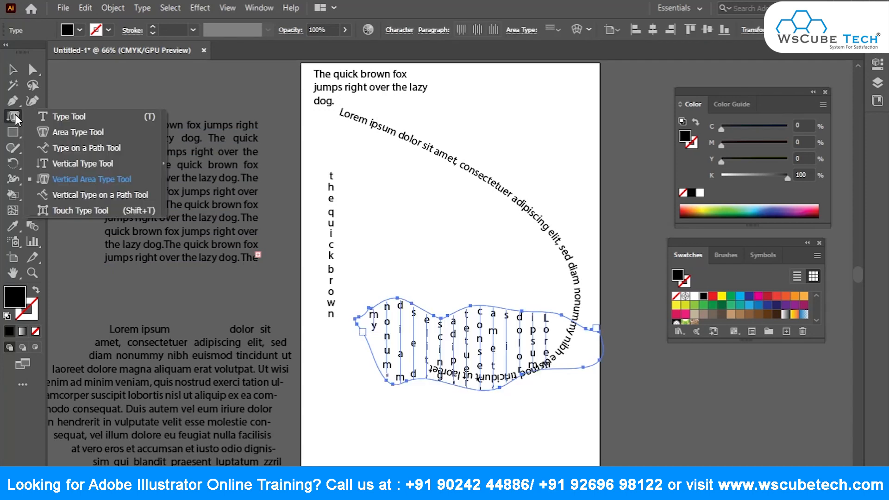
left_click_drag(15, 115, 84, 198)
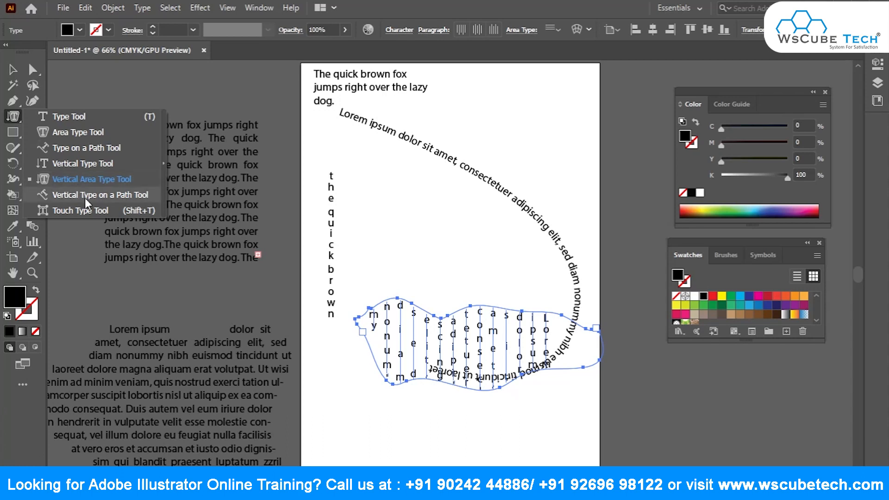
left_click(84, 198)
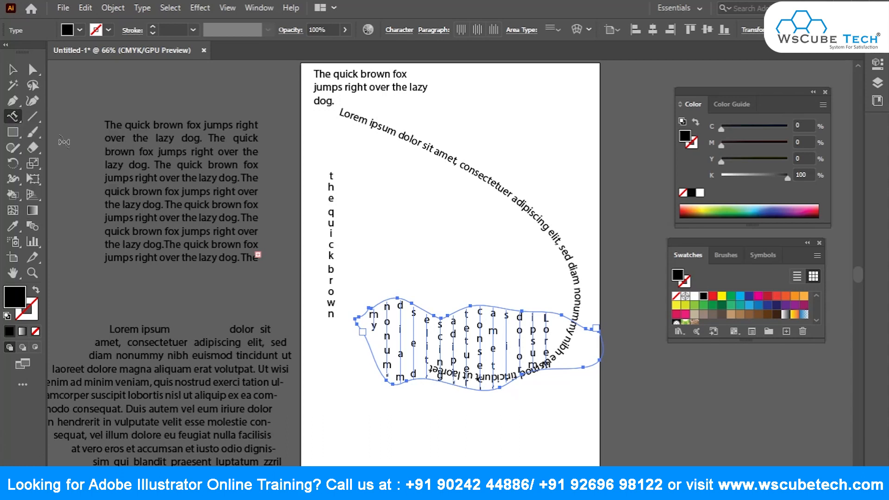
Step: Delete all the text objects from the artboard and the surrounding pasteboard
left_click(16, 66)
key("Delete")
left_click(407, 134)
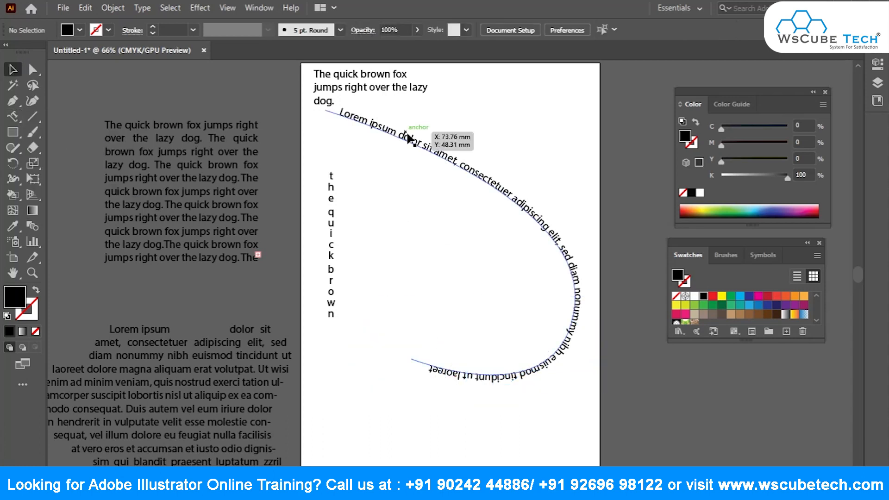
key("Delete")
left_click(371, 87)
key("Delete")
left_click(333, 236)
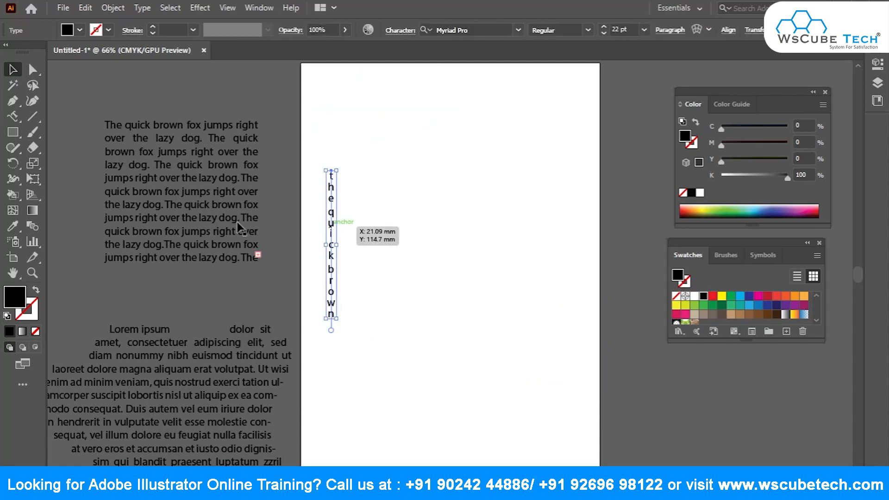
key("Delete")
left_click(252, 256)
key("Delete")
left_click(232, 324)
key("Delete")
Step: Add horizontal point text reading "Simple" in the upper part of the artboard with the Type tool
left_click_drag(15, 118, 65, 116)
left_click(341, 171)
type("Simp")
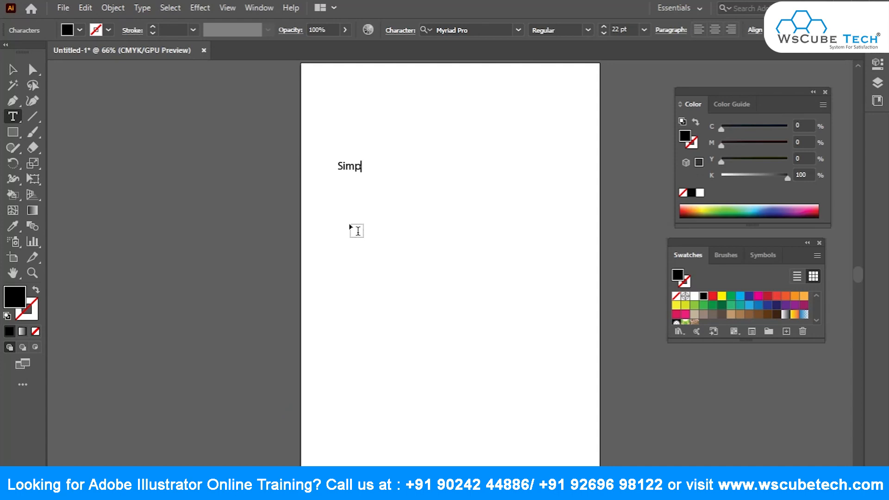
Step: Enlarge the word "Simple" to 50 pt and scale it up further to about 132 pt
key("ctrl+a")
key("ctrl+shift+period")
key("ctrl+shift+period")
key("ctrl+shift+period")
key("ctrl+shift+period")
key("ctrl+shift+period")
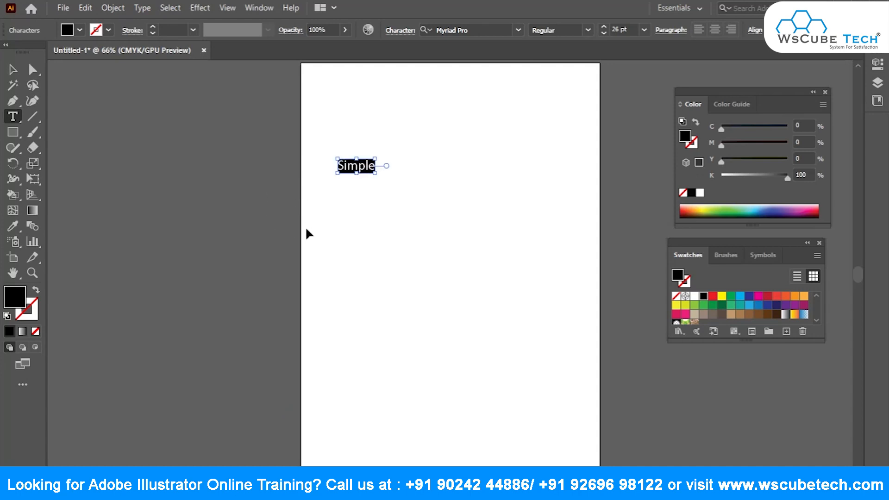
key("ctrl+shift+period")
key("ctrl+shift+period")
key("ctrl+shift+period")
key("ctrl+shift+period")
key("ctrl+shift+period")
key("ctrl+shift+period")
key("ctrl+shift+period")
key("ctrl+shift+period")
key("ctrl+shift+period")
key("ctrl+shift+period")
key("ctrl+shift+period")
key("ctrl+shift+period")
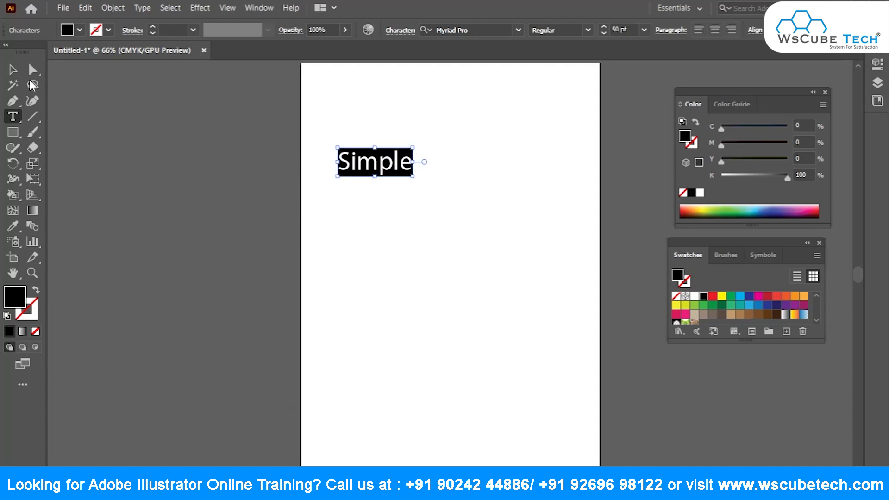
left_click(12, 69)
left_click_drag(419, 180, 528, 268)
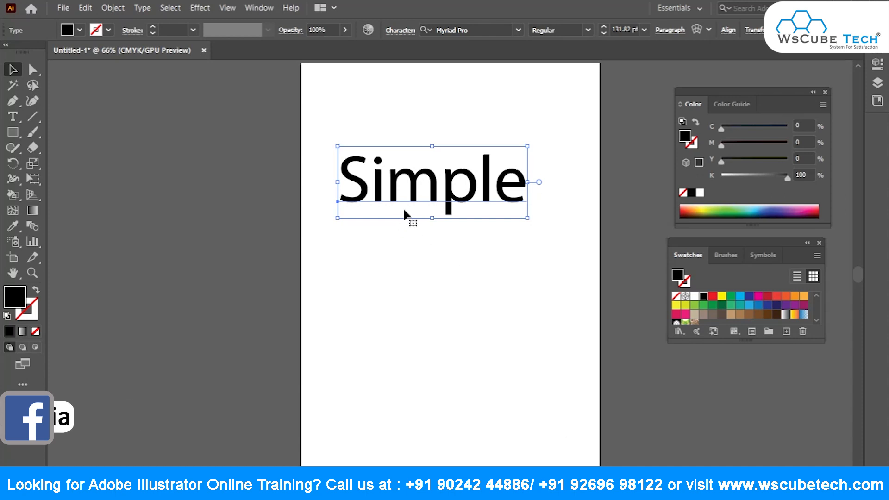
Step: Lower the letter "m" of "Simple" below the baseline, shrinking and tilting it counterclockwise with the Touch Type tool
left_click(12, 116)
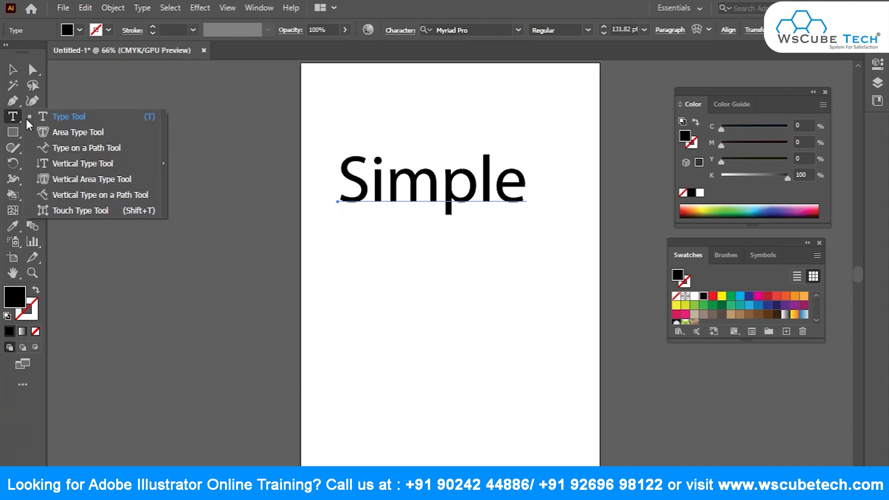
left_click(88, 215)
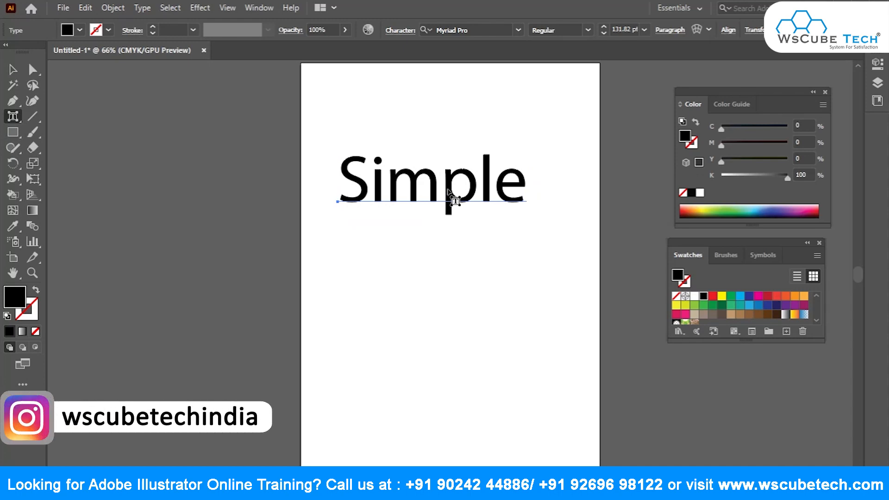
left_click(433, 181)
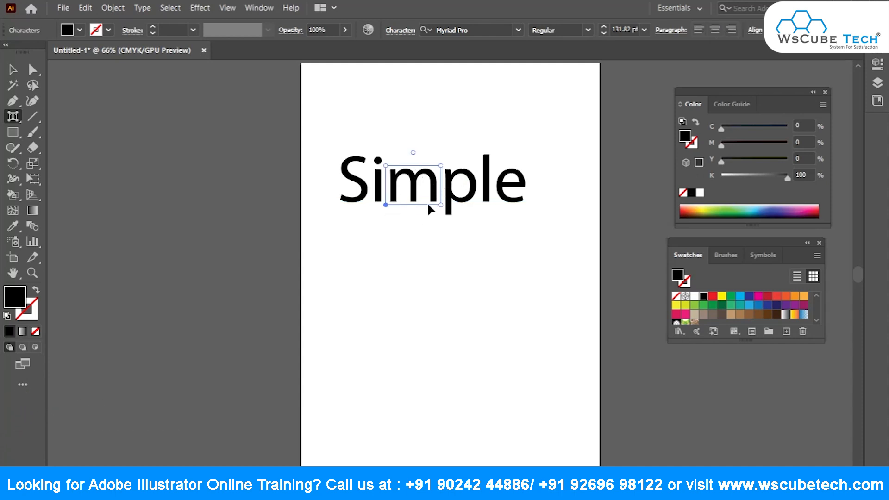
left_click_drag(384, 202, 384, 215)
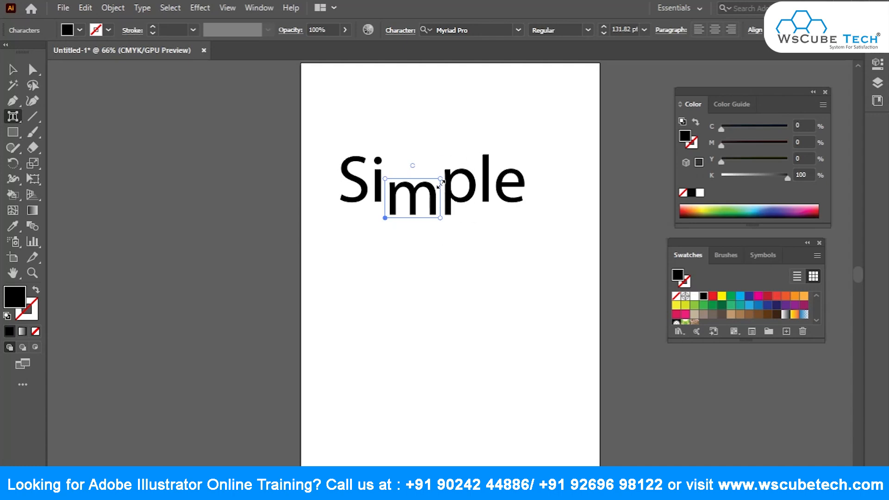
left_click_drag(441, 180, 416, 195)
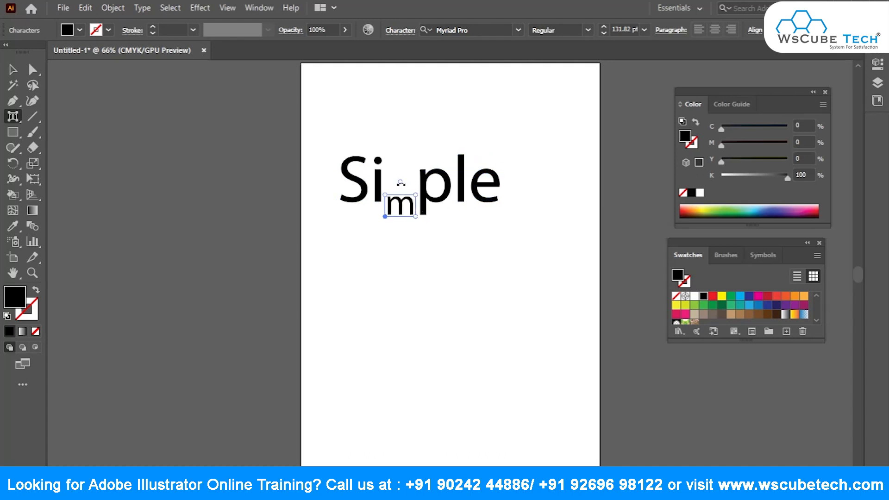
left_click_drag(400, 181, 428, 185)
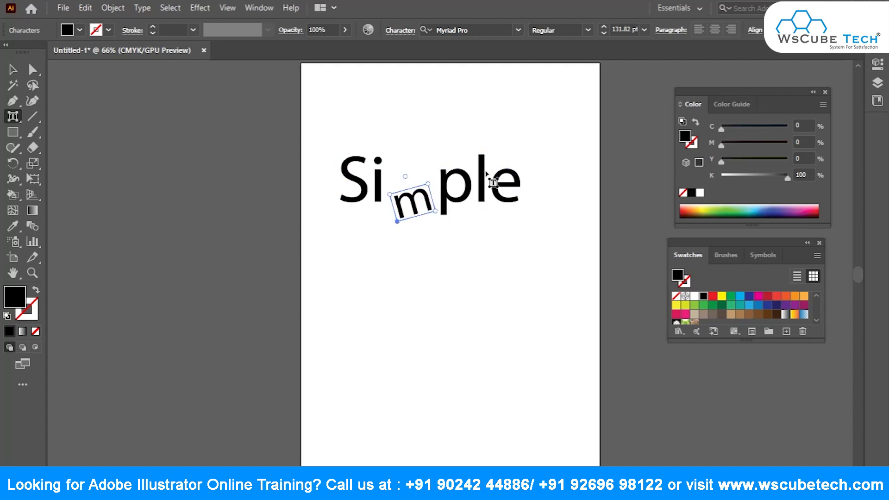
Step: Stretch the letter "l" of "Simple" to about twice its height and adjust its spacing between "p" and "e"
left_click(482, 176)
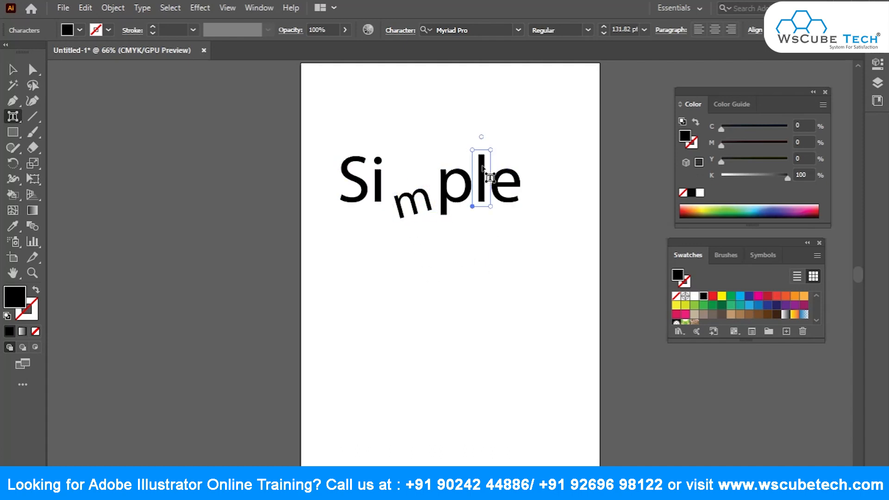
left_click_drag(492, 153, 494, 88)
left_click_drag(474, 150, 472, 88)
left_click_drag(472, 212, 503, 210)
mouse_move(504, 86)
left_mouse_down()
mouse_move(520, 74)
mouse_move(497, 98)
mouse_move(503, 73)
left_mouse_up()
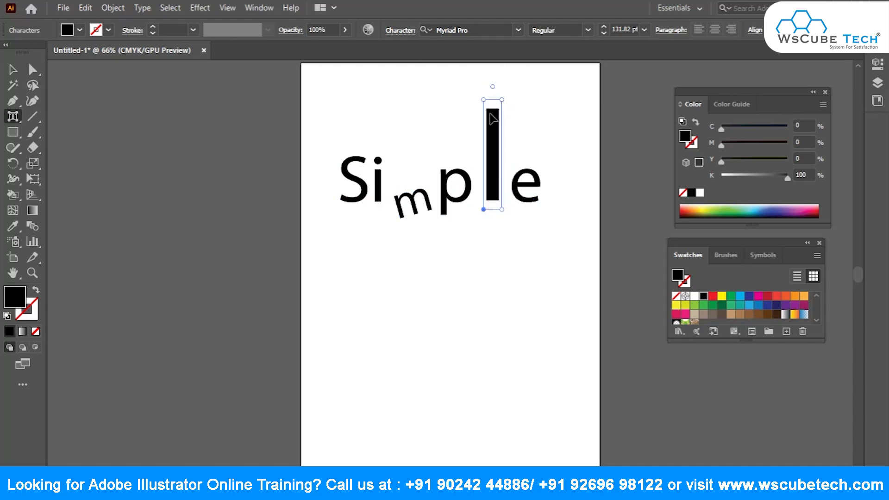
left_click_drag(484, 106, 483, 71)
left_click_drag(481, 211, 472, 212)
Step: Move the whole "Simple" text object down toward the middle of the artboard
key("v")
left_click(402, 208)
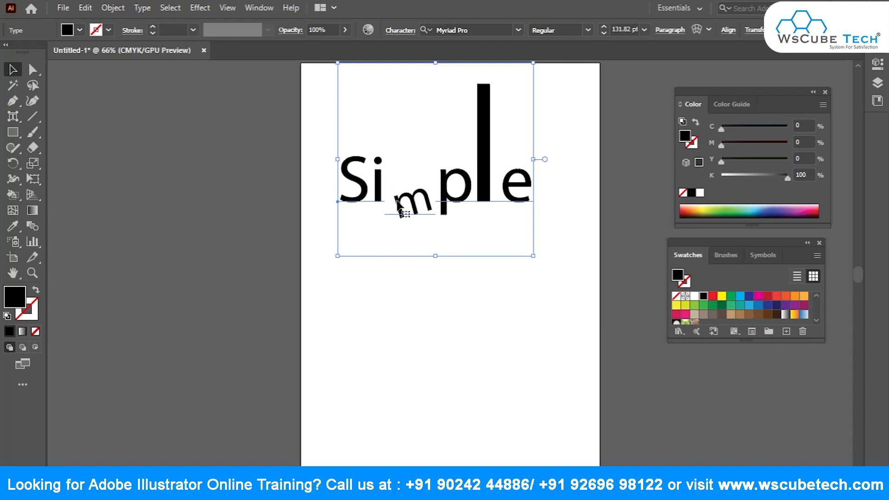
left_click_drag(450, 204, 443, 273)
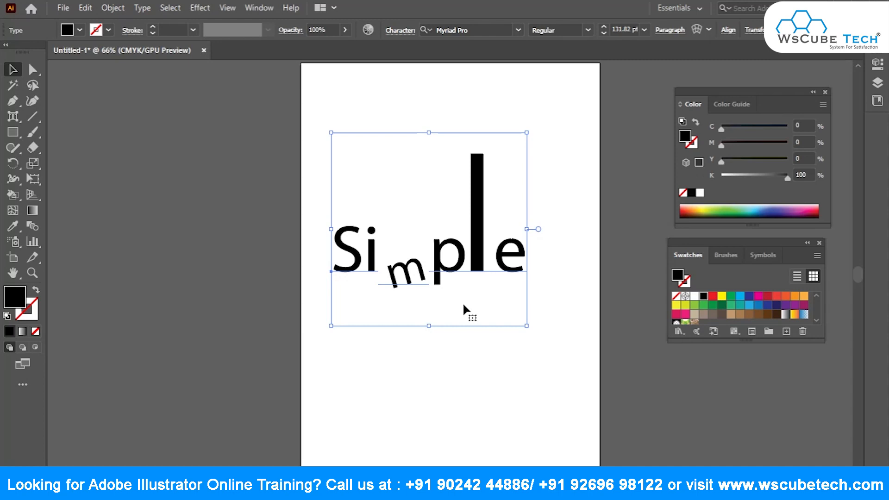
left_click(14, 118)
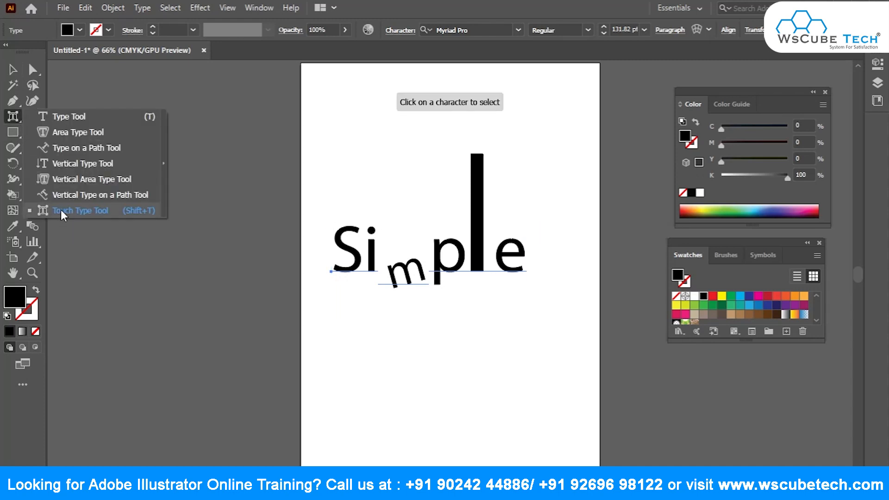
left_click(13, 70)
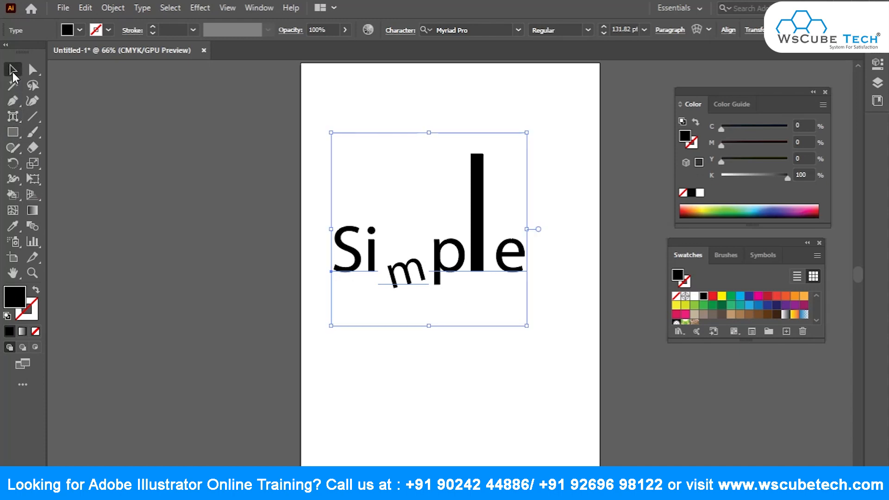